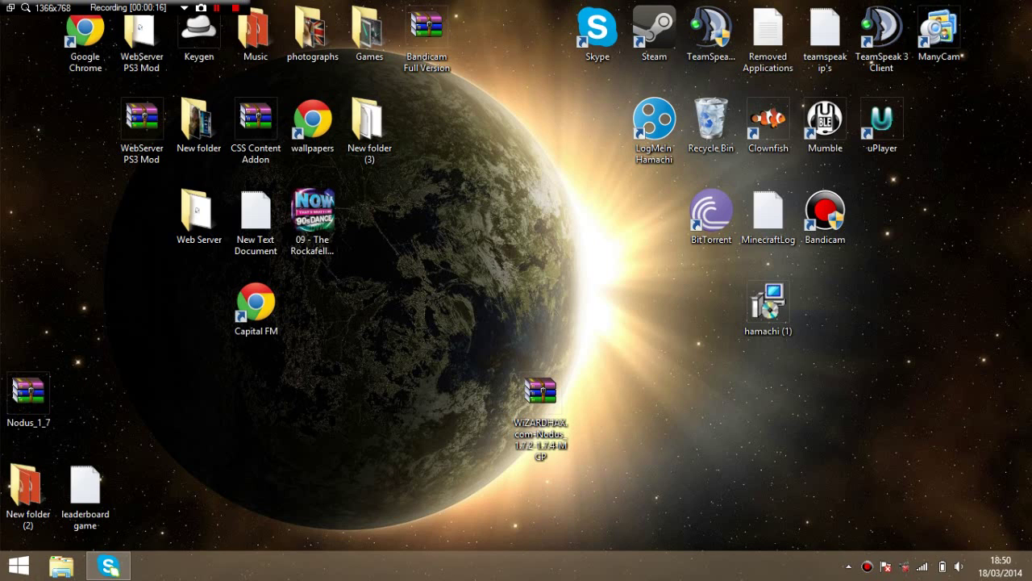
Move the WiZARDHAX.com-Nodus_1.7.2-1.7.4-MCP archive icon to a free spot nearer the middle of the desktop.
{"action": "left_click_drag", "start_coordinate": [541, 395], "coordinate": [532, 355]}
{"action": "left_click", "coordinate": [525, 355]}
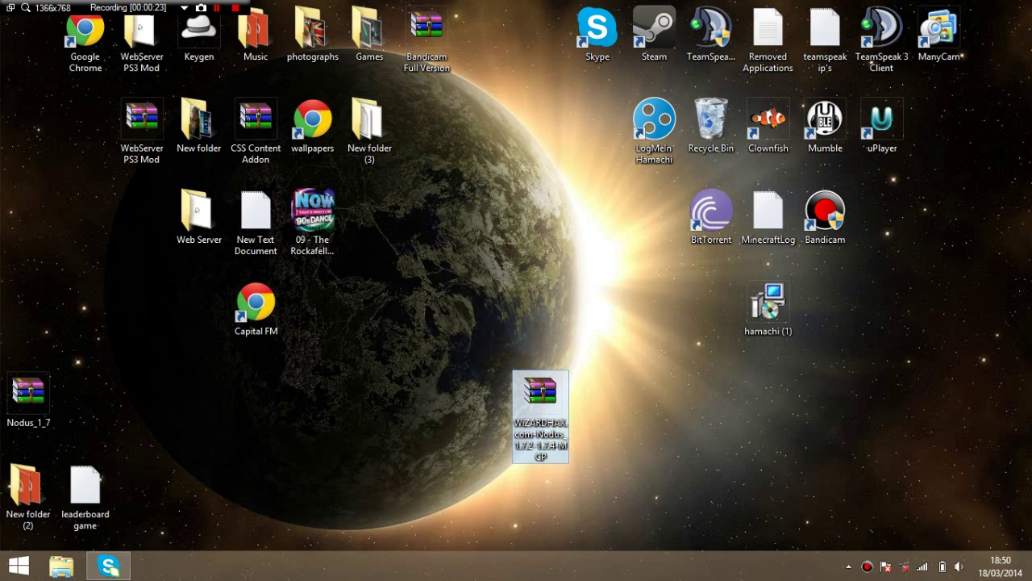
{"action": "left_click", "coordinate": [574, 425]}
{"action": "left_click_drag", "start_coordinate": [541, 396], "coordinate": [536, 327]}
{"action": "left_click", "coordinate": [548, 403]}
{"action": "left_click", "coordinate": [540, 311]}
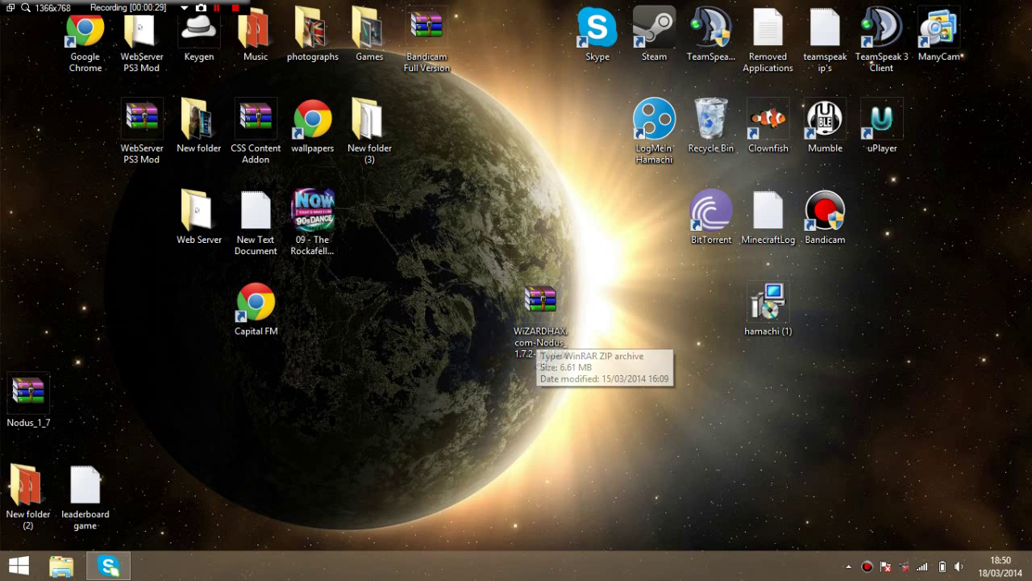
{"action": "left_click_drag", "start_coordinate": [540, 302], "coordinate": [542, 392]}
{"action": "left_click", "coordinate": [542, 338]}
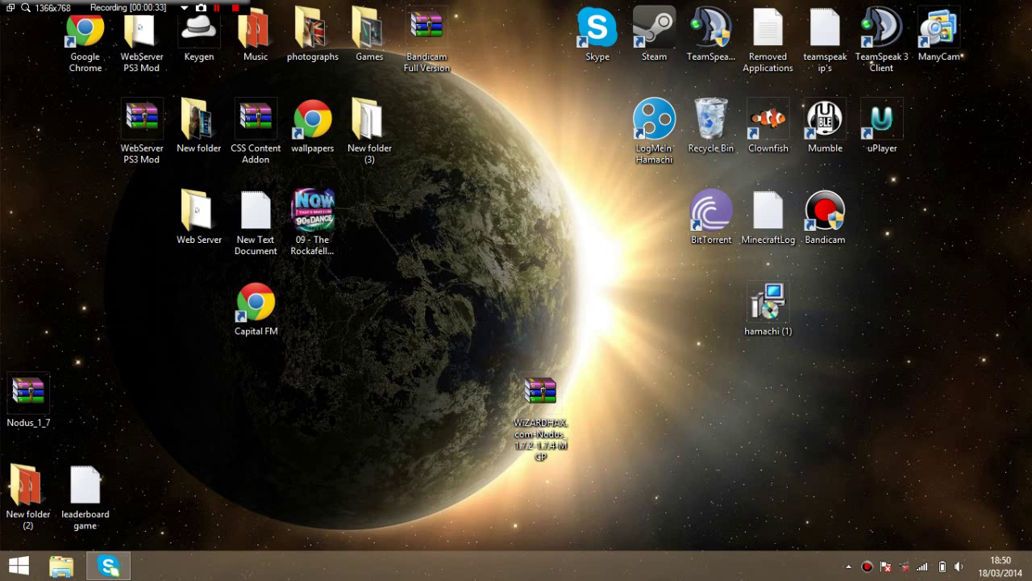
{"action": "left_click_drag", "start_coordinate": [540, 395], "coordinate": [484, 304]}
{"action": "left_click", "coordinate": [548, 347]}
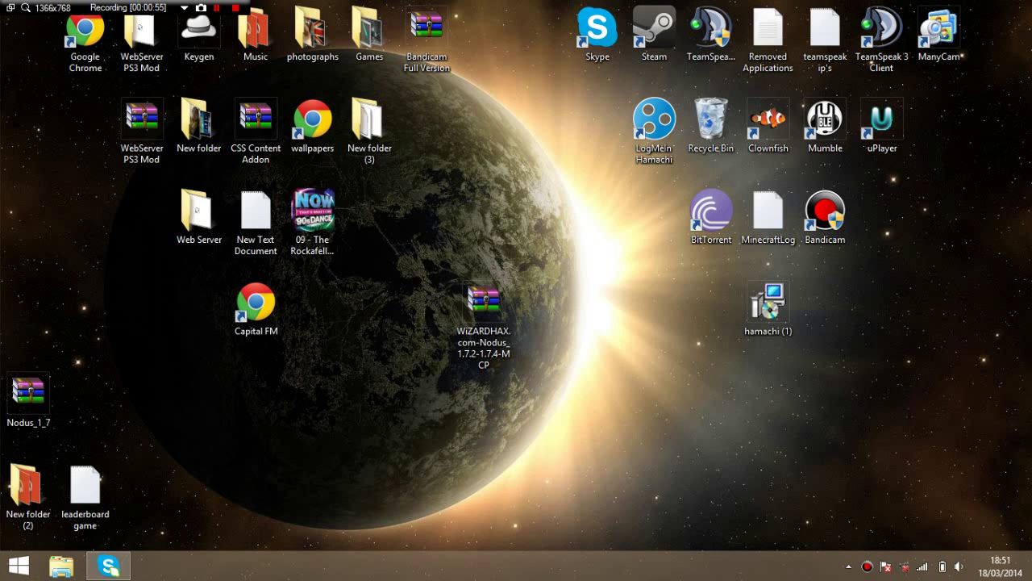
Search Windows for %appdata%, open the Roaming folder and go to .minecraft\versions.
{"action": "mouse_move", "coordinate": [1030, 2]}
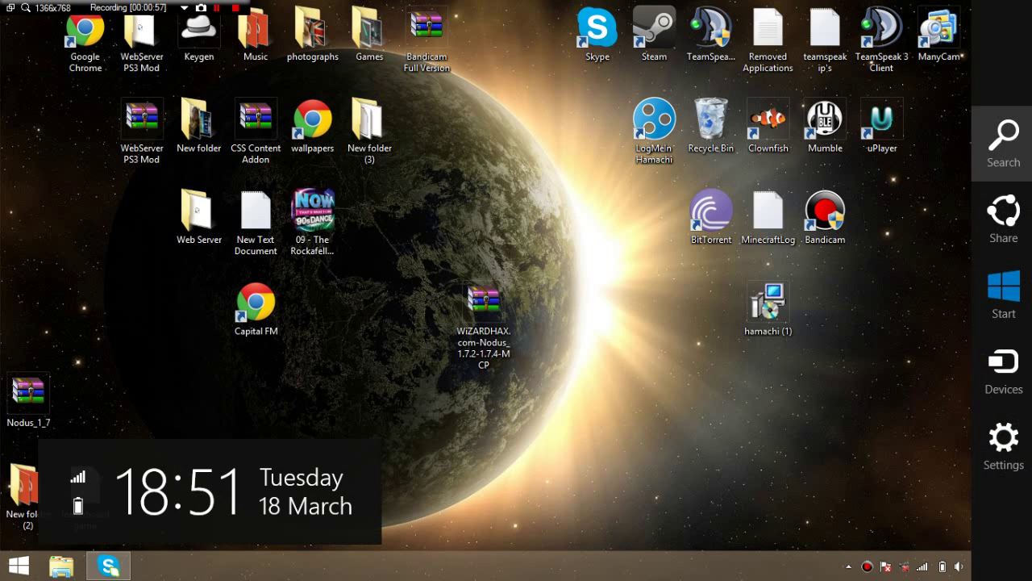
{"action": "left_click", "coordinate": [1004, 142]}
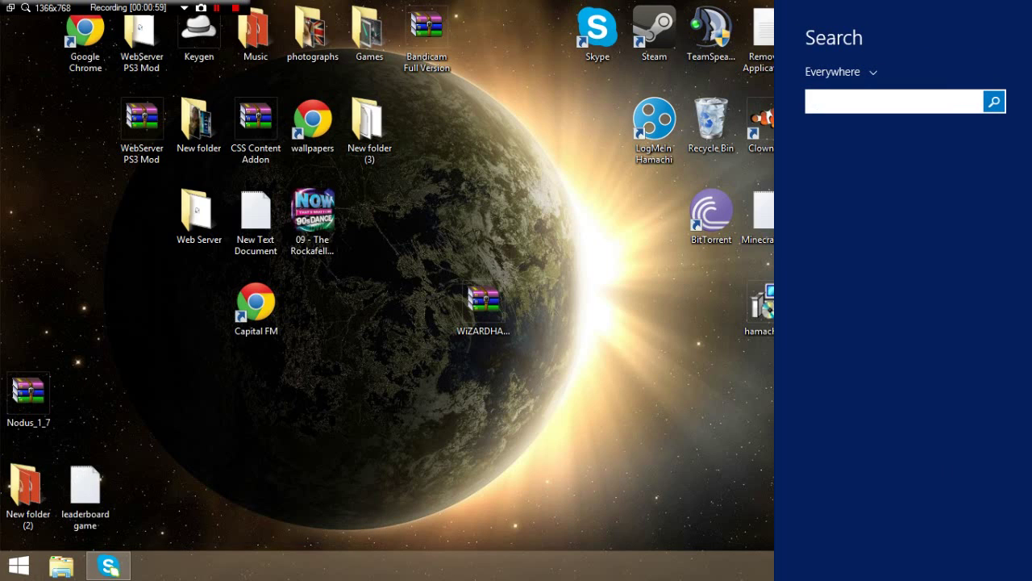
{"action": "type", "text": "%appdata%"}
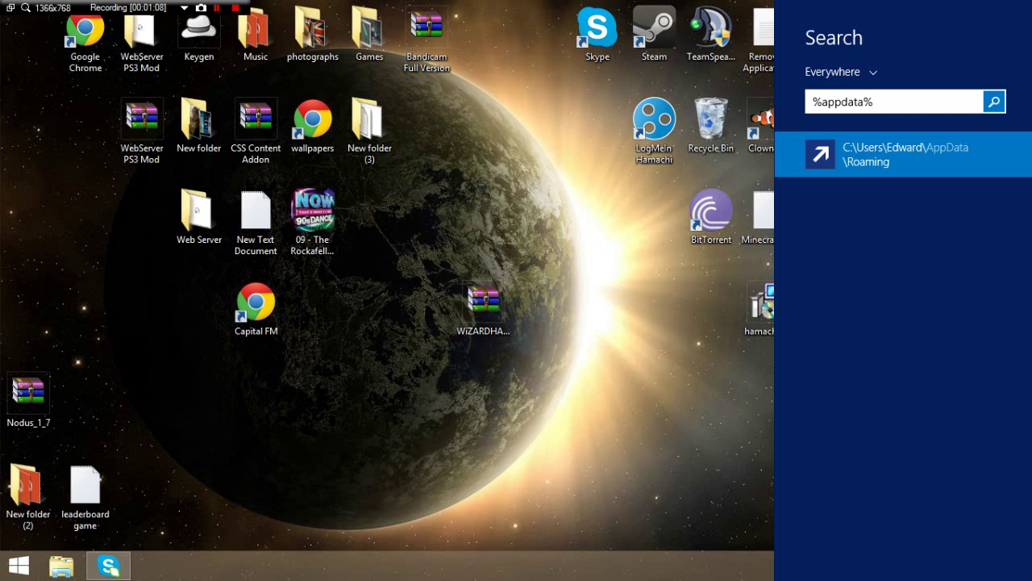
{"action": "key", "text": "Return"}
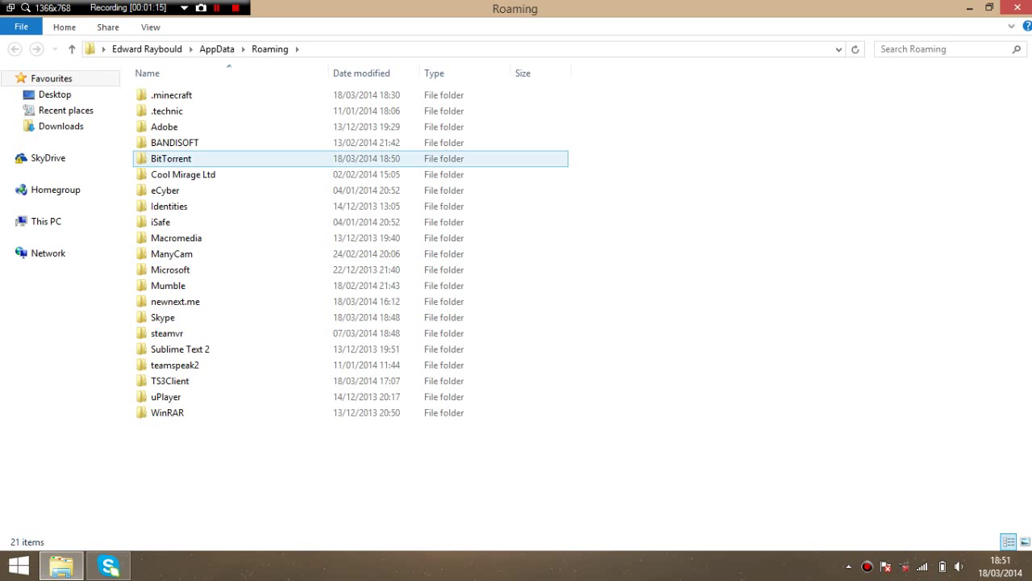
{"action": "double_click", "coordinate": [171, 95]}
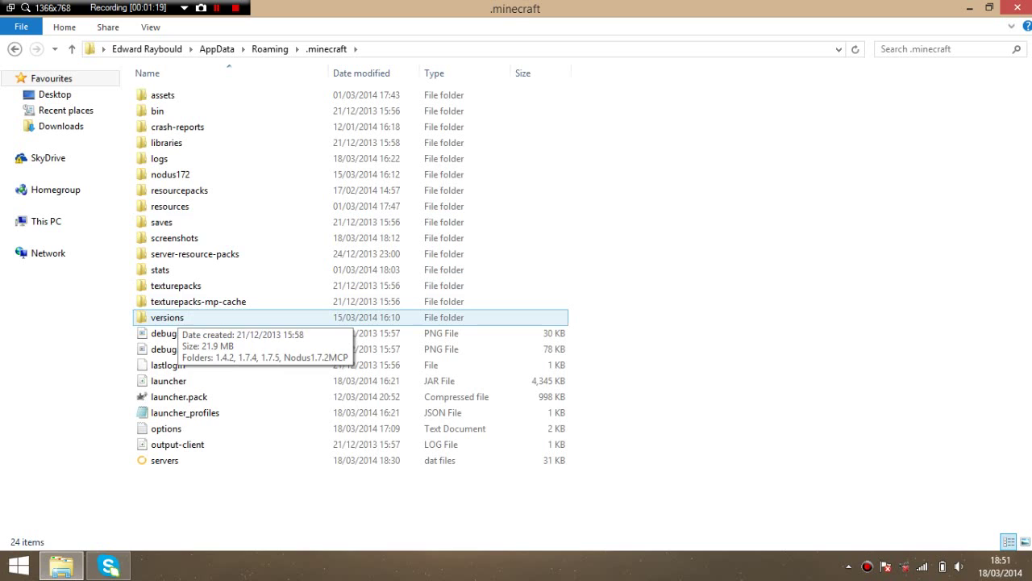
{"action": "double_click", "coordinate": [167, 316]}
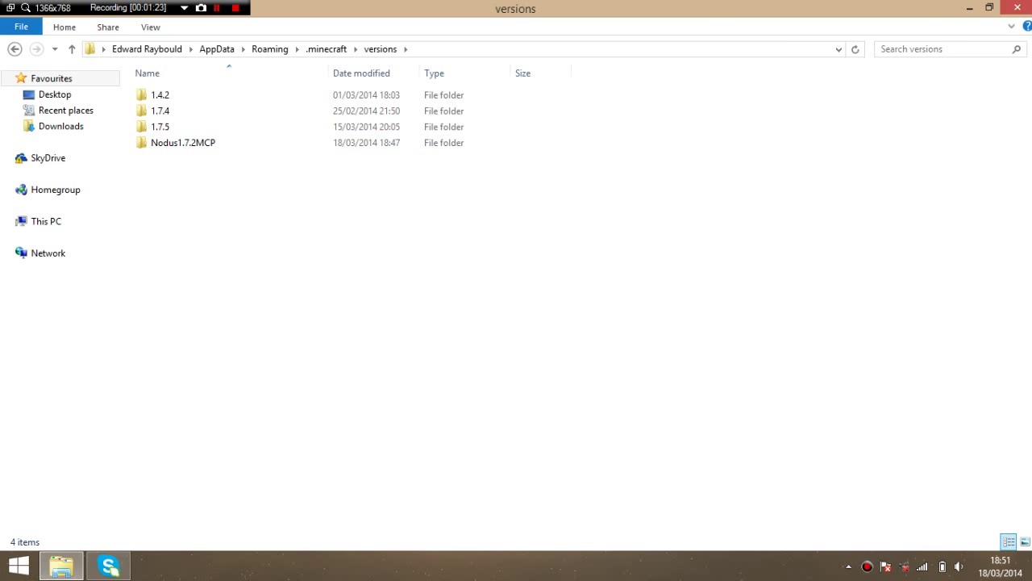
Shrink the versions folder out of full screen and arrange it beside the WiZARDHAX Nodus archive on the desktop.
{"action": "left_click", "coordinate": [989, 7]}
{"action": "left_click_drag", "start_coordinate": [564, 165], "coordinate": [881, 136]}
{"action": "left_click", "coordinate": [483, 306]}
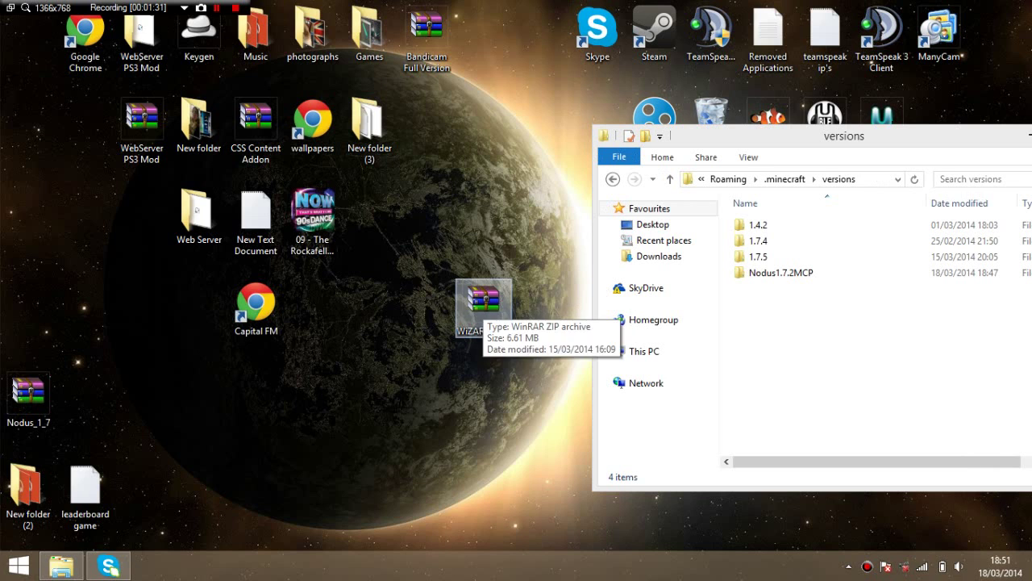
{"action": "left_click_drag", "start_coordinate": [484, 311], "coordinate": [484, 217]}
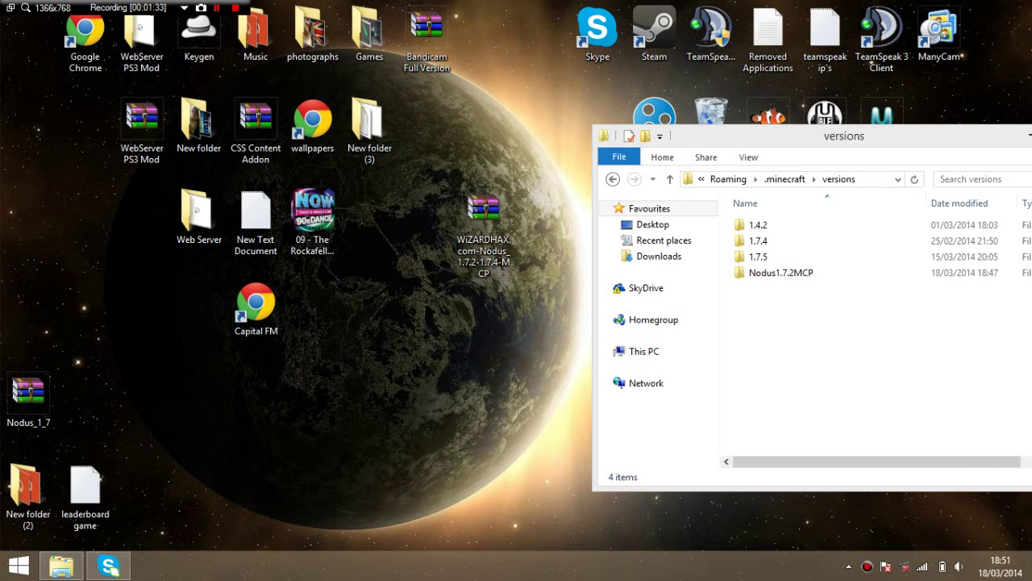
Open the WiZARDHAX Nodus archive, dismiss the licence reminder, and fit its window beside the versions folder.
{"action": "double_click", "coordinate": [484, 212]}
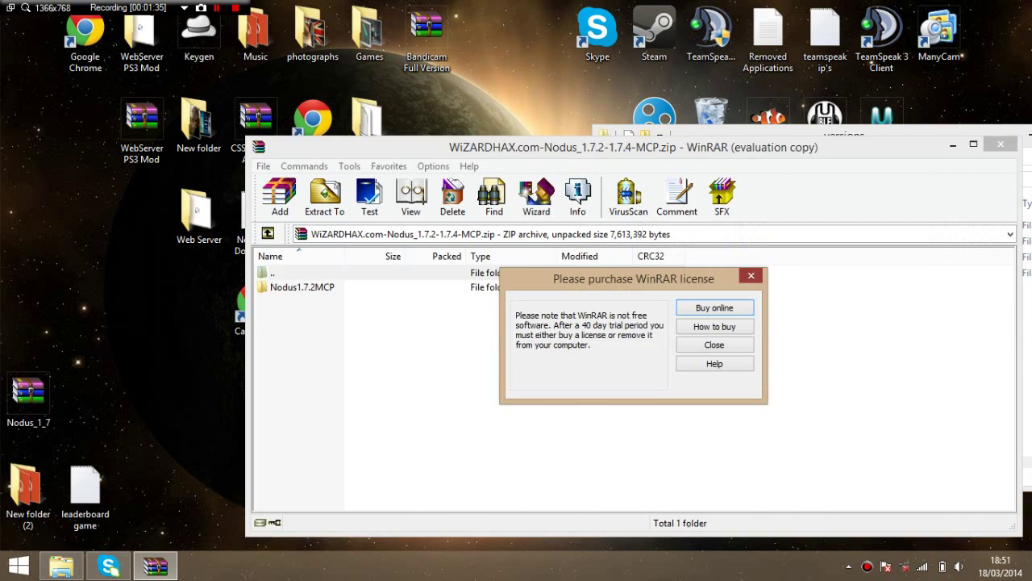
{"action": "left_click", "coordinate": [751, 275]}
{"action": "left_click_drag", "start_coordinate": [738, 147], "coordinate": [488, 114]}
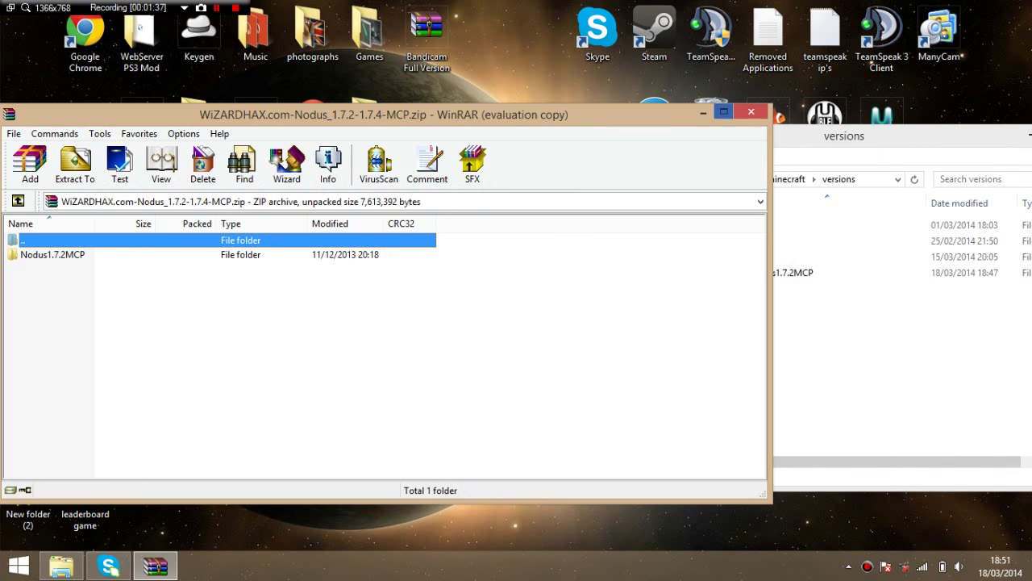
{"action": "left_click_drag", "start_coordinate": [772, 266], "coordinate": [385, 266]}
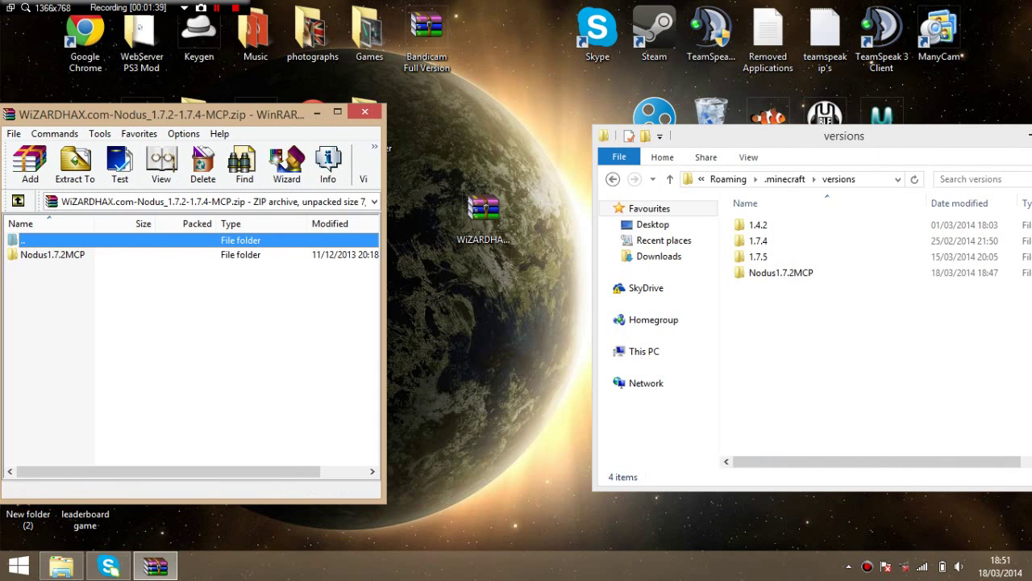
{"action": "left_click_drag", "start_coordinate": [386, 306], "coordinate": [375, 307]}
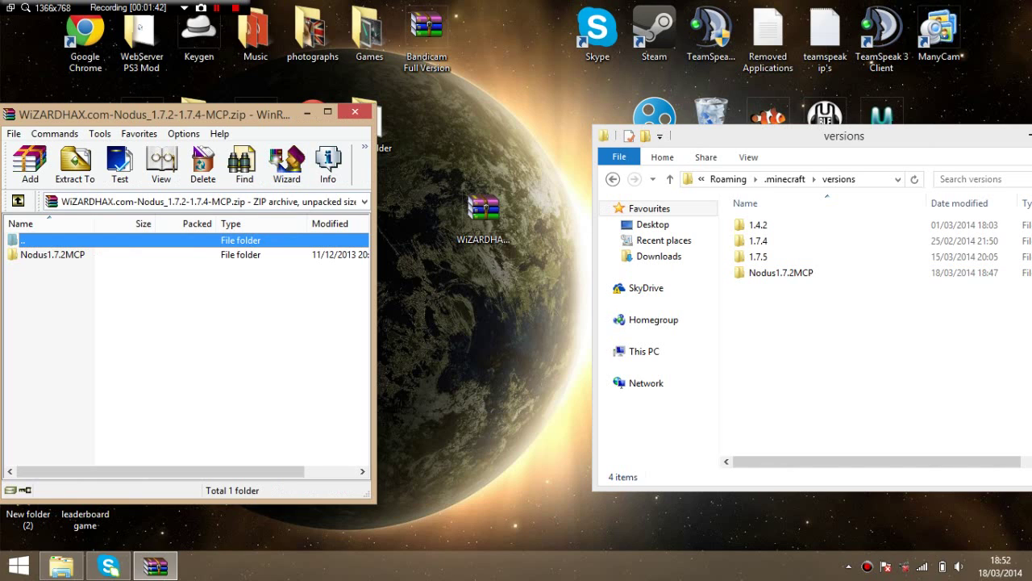
Select the Nodus1.7.2MCP folder in the archive, then close both the archive and the versions folder windows.
{"action": "left_click", "coordinate": [52, 255]}
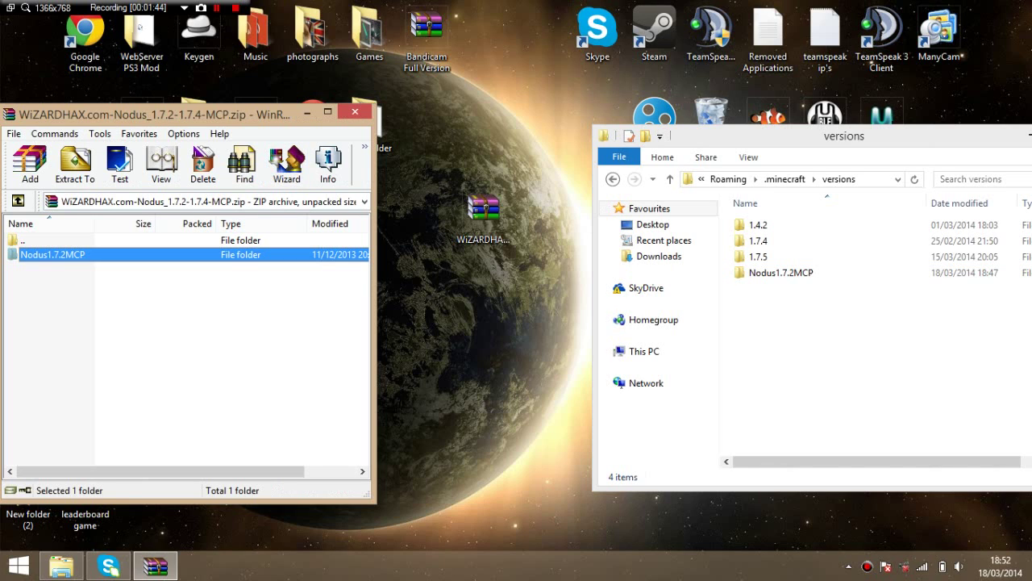
{"action": "left_click", "coordinate": [210, 347]}
{"action": "left_click", "coordinate": [355, 111]}
{"action": "left_click_drag", "start_coordinate": [774, 136], "coordinate": [546, 142]}
{"action": "left_click", "coordinate": [850, 138]}
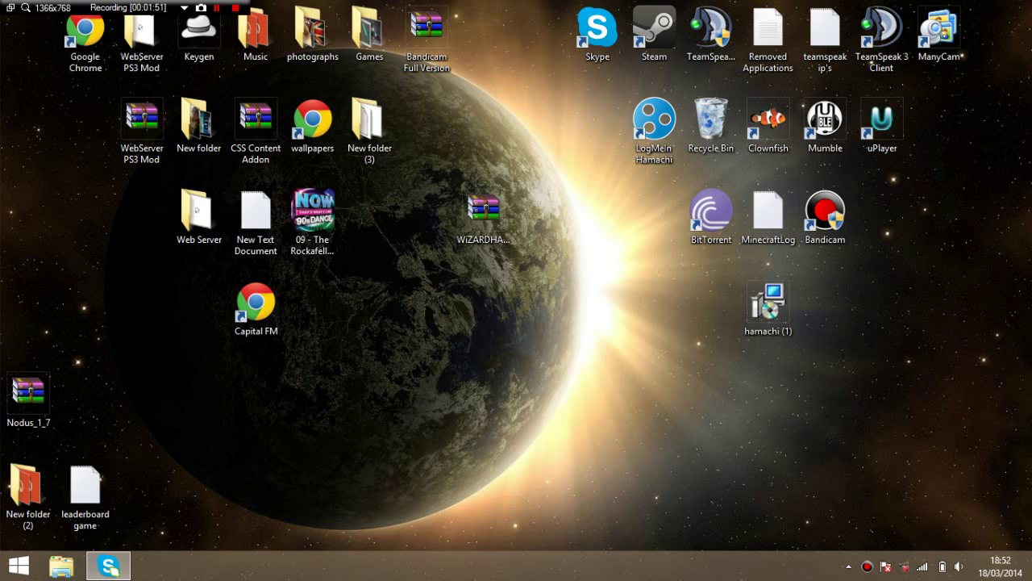
Launch Minecraft from the Games folder on the desktop and close the folder window.
{"action": "double_click", "coordinate": [369, 34]}
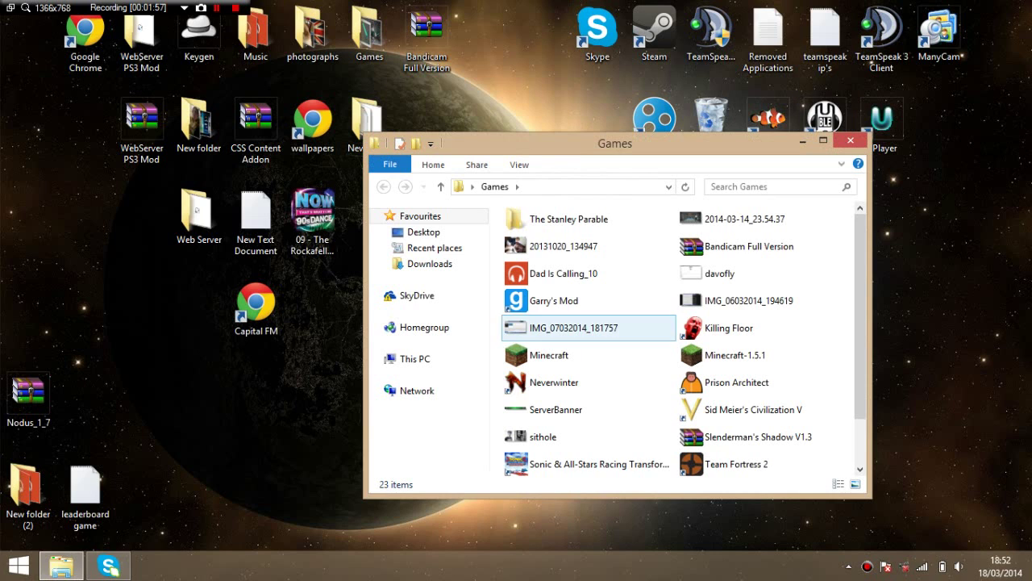
{"action": "left_click", "coordinate": [556, 355]}
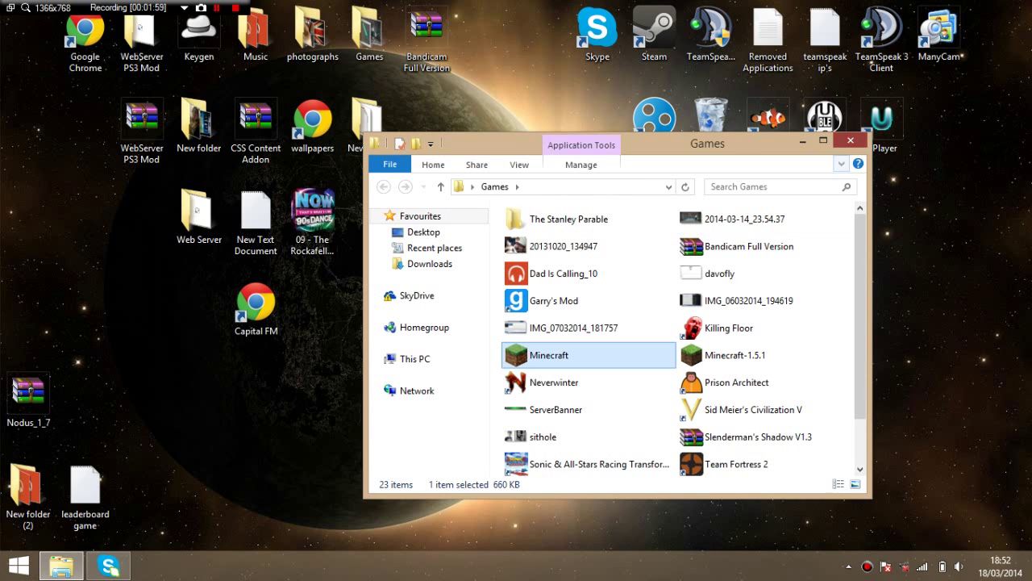
{"action": "left_click", "coordinate": [850, 141]}
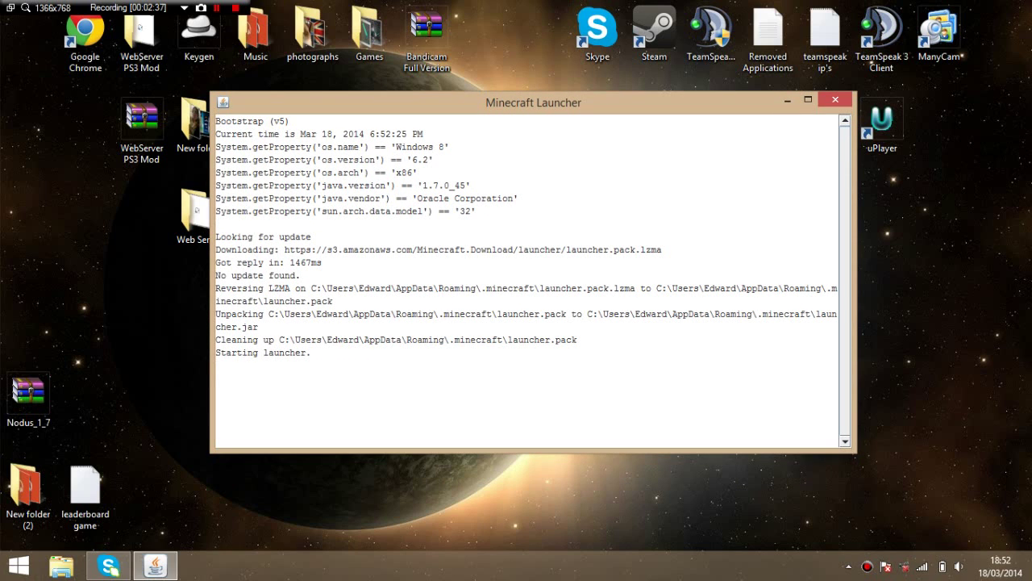
{"action": "left_click_drag", "start_coordinate": [311, 352], "coordinate": [215, 121]}
{"action": "left_click", "coordinate": [412, 340]}
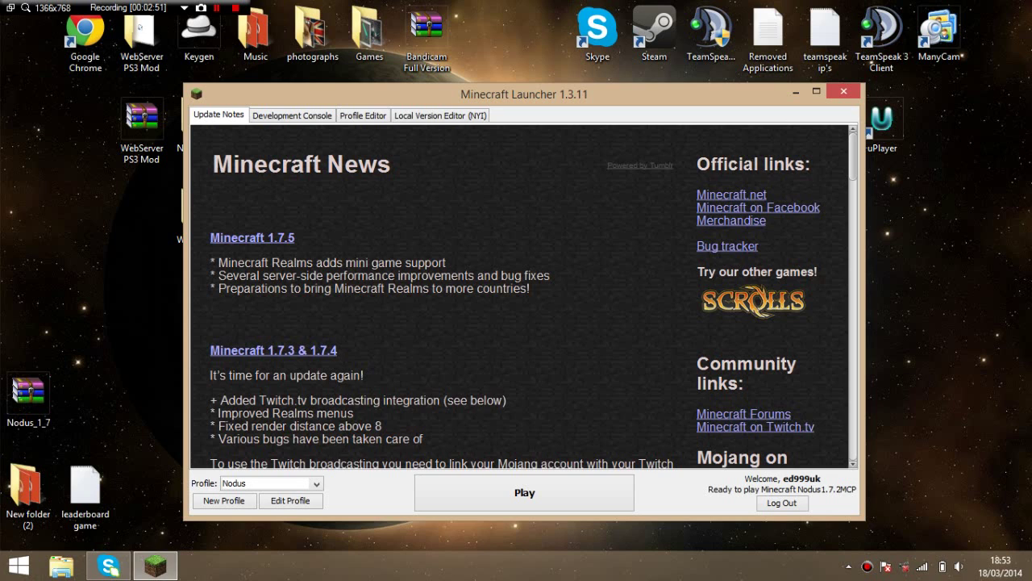
Start a new launcher profile named Nodus that uses the version release Nodus1.7.2MCP.
{"action": "left_click_drag", "start_coordinate": [524, 95], "coordinate": [513, 88]}
{"action": "left_click", "coordinate": [215, 496]}
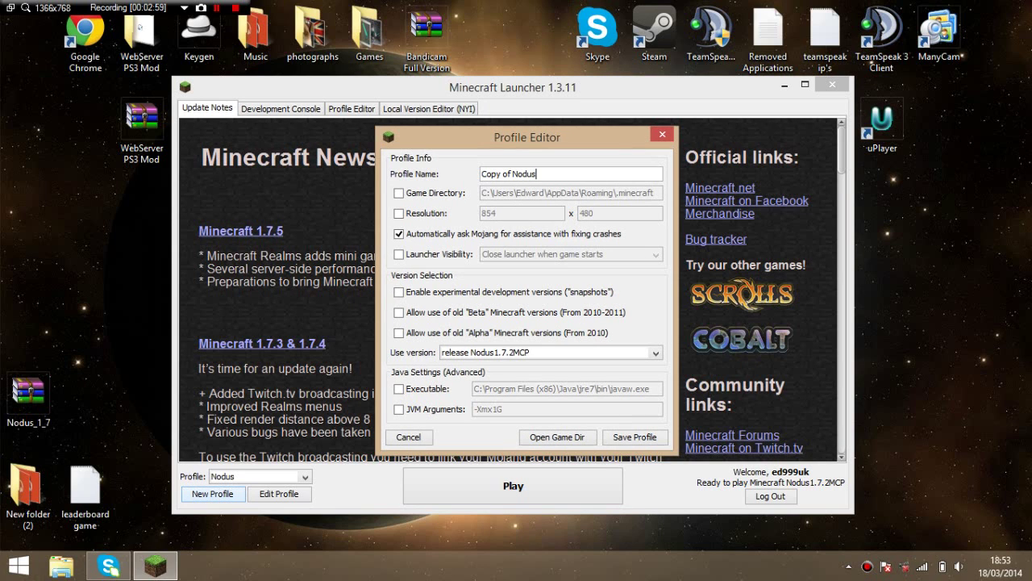
{"action": "left_click_drag", "start_coordinate": [538, 174], "coordinate": [480, 174]}
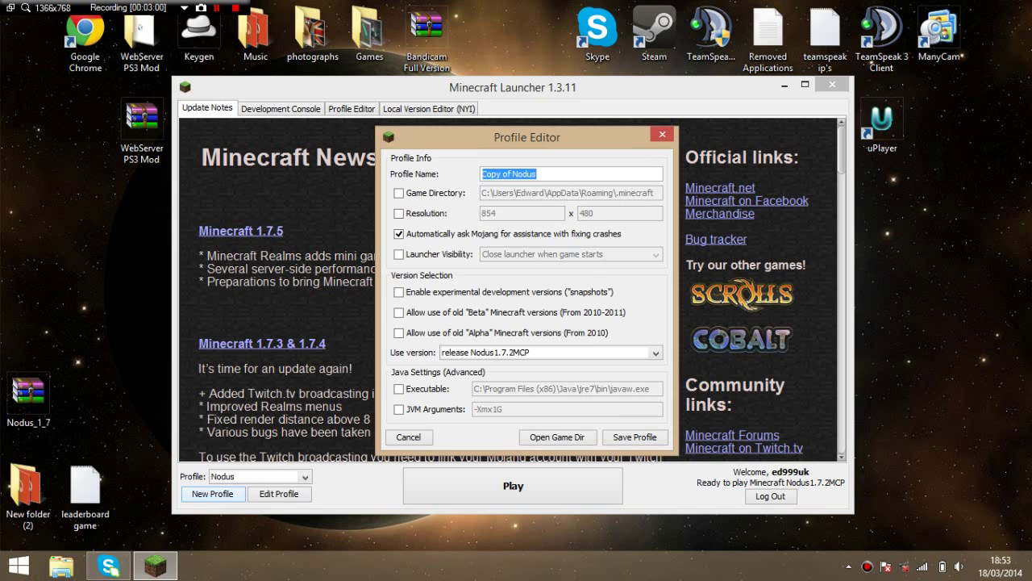
{"action": "left_click", "coordinate": [514, 174]}
{"action": "key", "text": "BackSpace"}
{"action": "key", "text": "BackSpace"}
{"action": "key", "text": "BackSpace"}
{"action": "key", "text": "BackSpace"}
{"action": "key", "text": "BackSpace"}
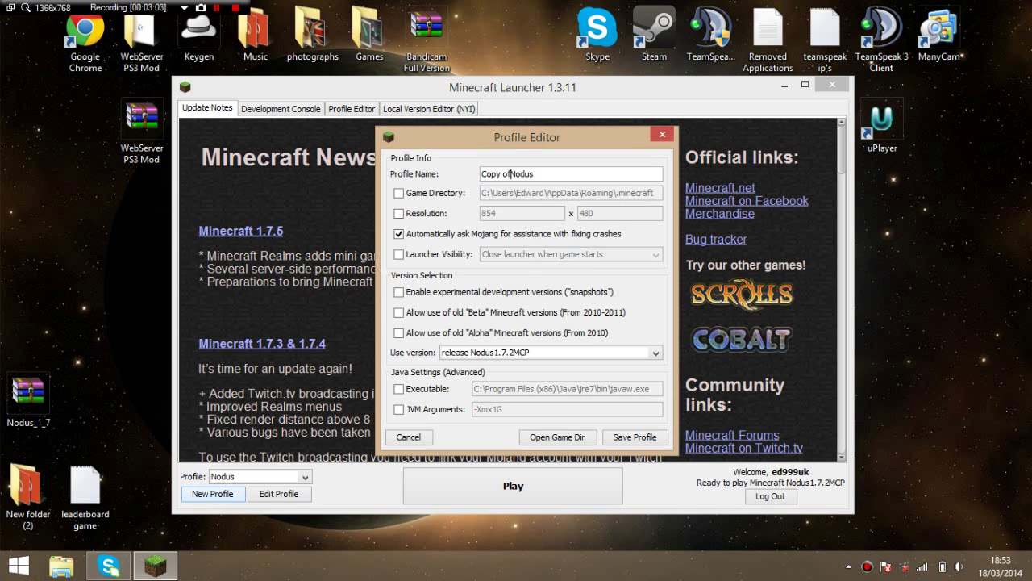
{"action": "key", "text": "BackSpace"}
{"action": "key", "text": "BackSpace"}
{"action": "key", "text": "BackSpace"}
{"action": "left_click", "coordinate": [655, 353]}
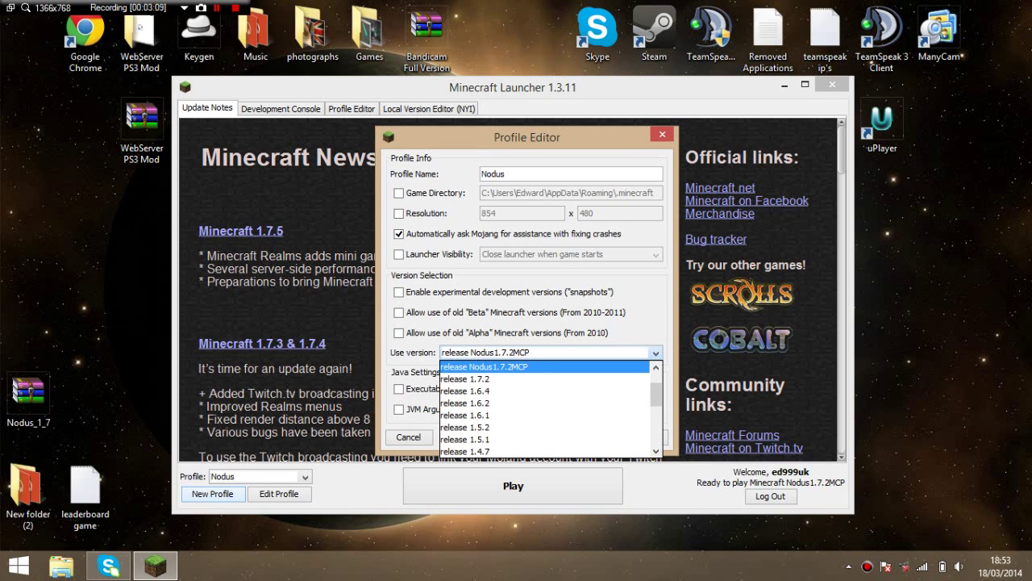
{"action": "left_click", "coordinate": [533, 367]}
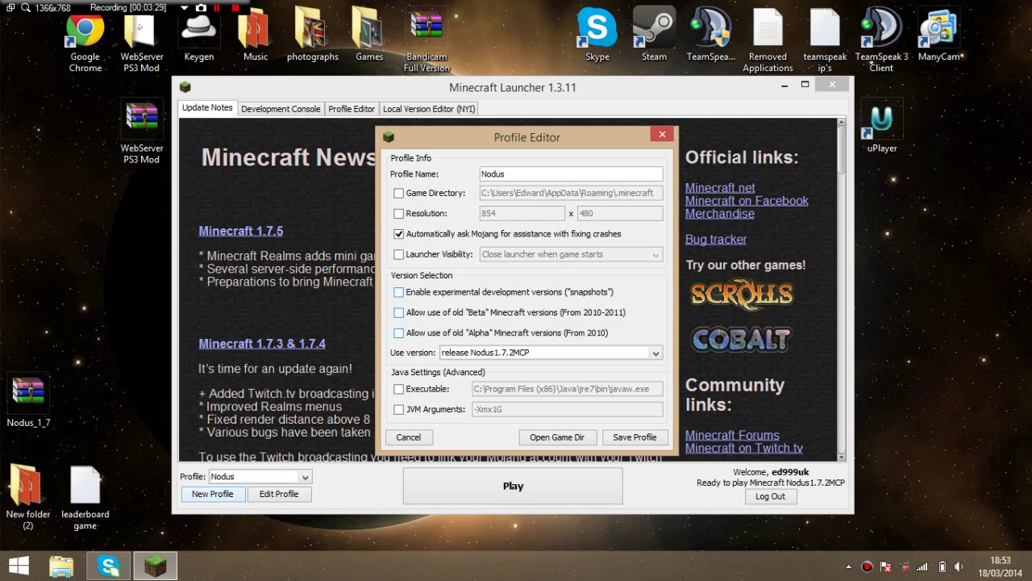
Try to enable experimental development versions, dismiss the confirmation, and leave the profile editor.
{"action": "left_click", "coordinate": [398, 291]}
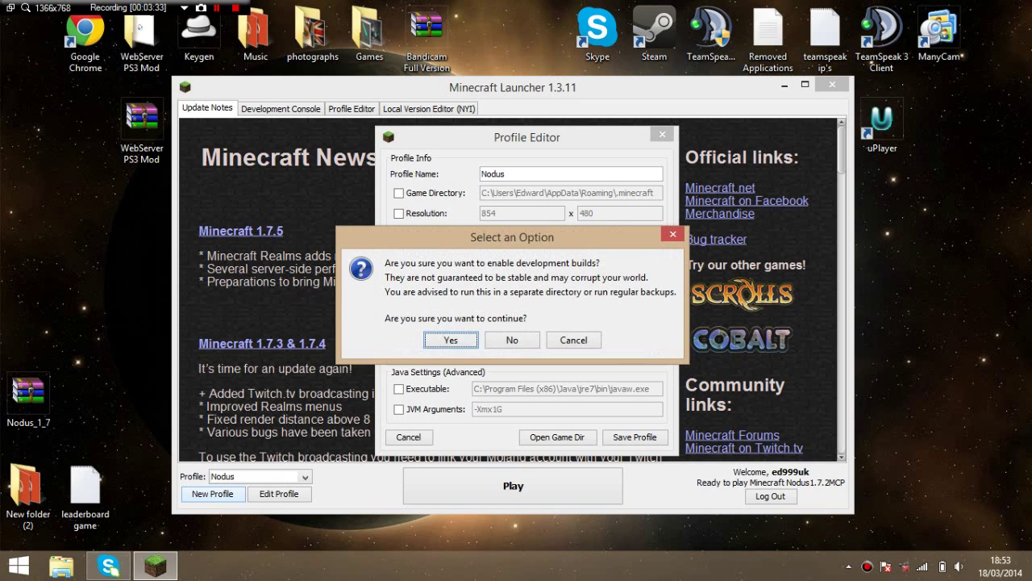
{"action": "left_click", "coordinate": [673, 234]}
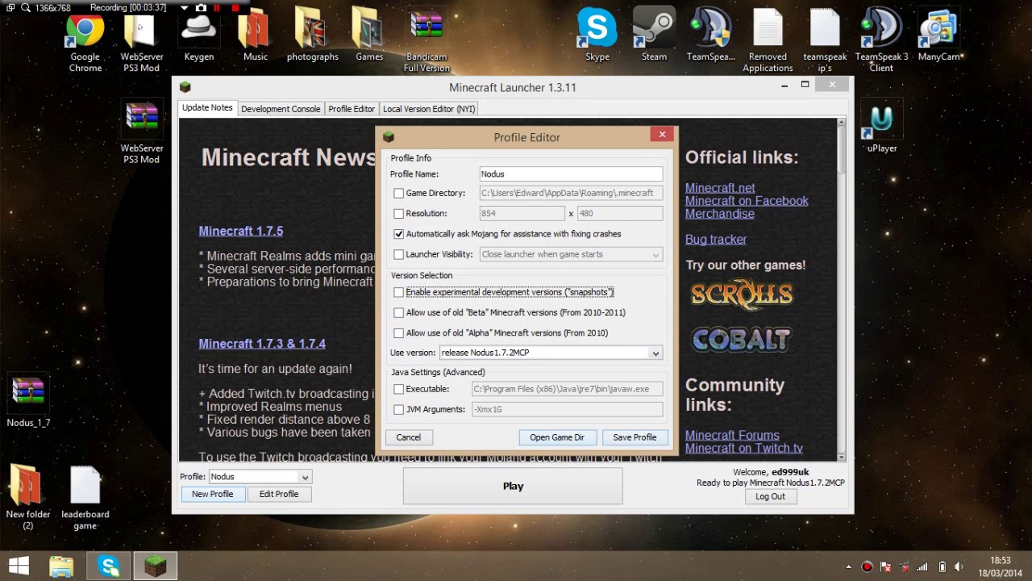
{"action": "key", "text": "Escape"}
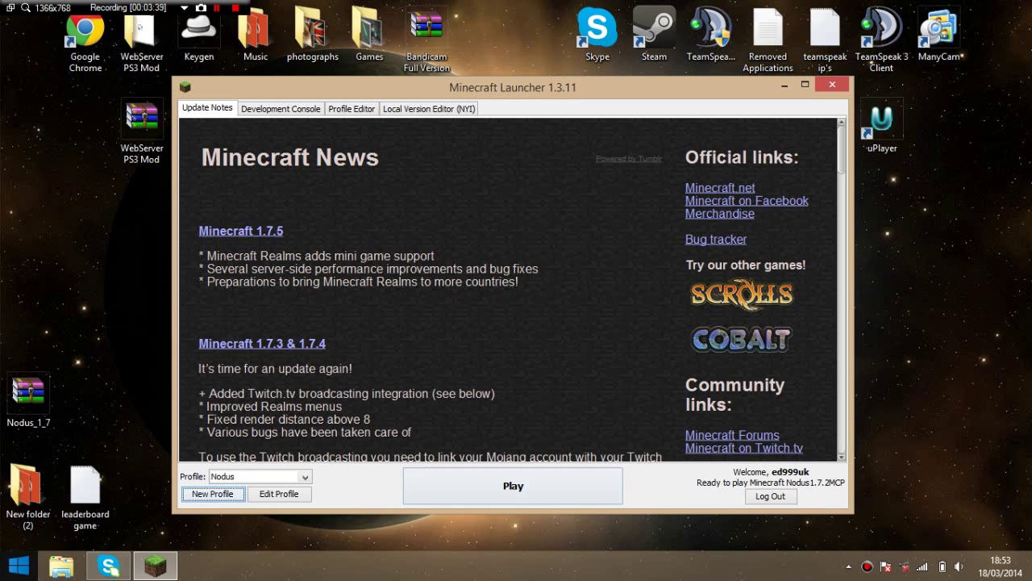
Start the game with the Nodus profile and join the first server in the multiplayer list in a maximized window.
{"action": "left_click", "coordinate": [513, 486]}
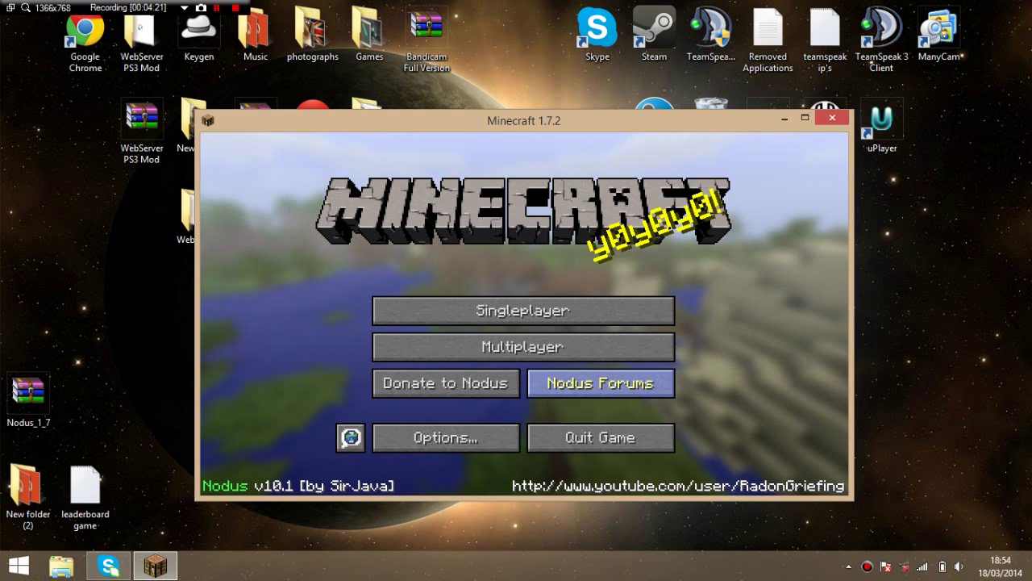
{"action": "left_click", "coordinate": [524, 347]}
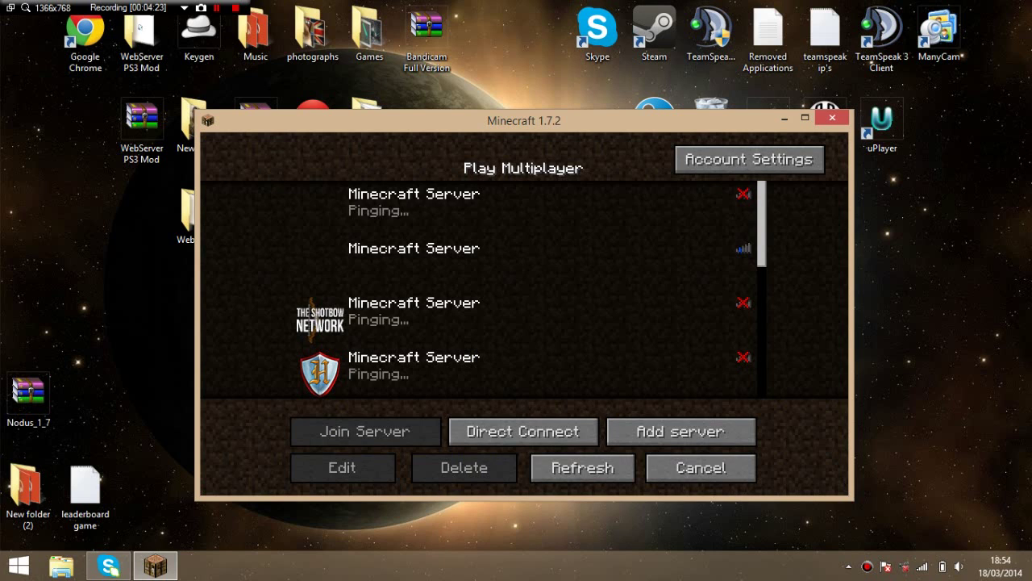
{"action": "left_click", "coordinate": [484, 212]}
{"action": "left_click", "coordinate": [365, 430]}
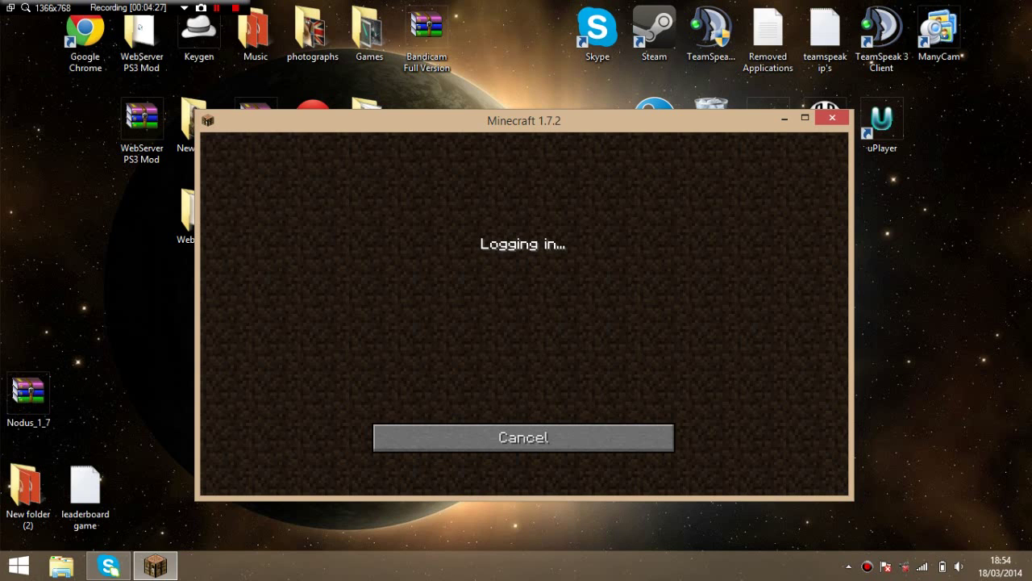
{"action": "left_click", "coordinate": [805, 118]}
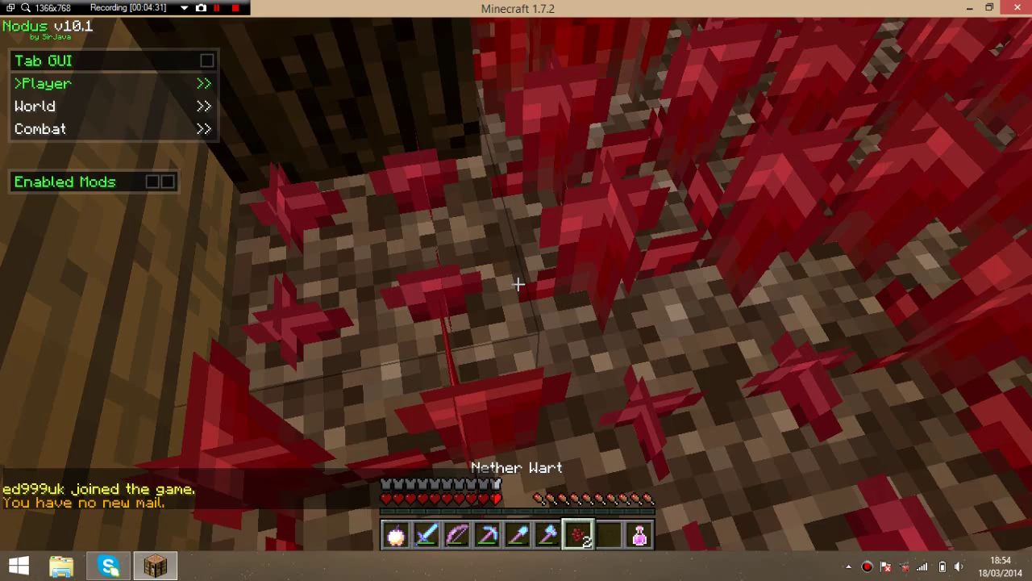
{"action": "key", "text": "w"}
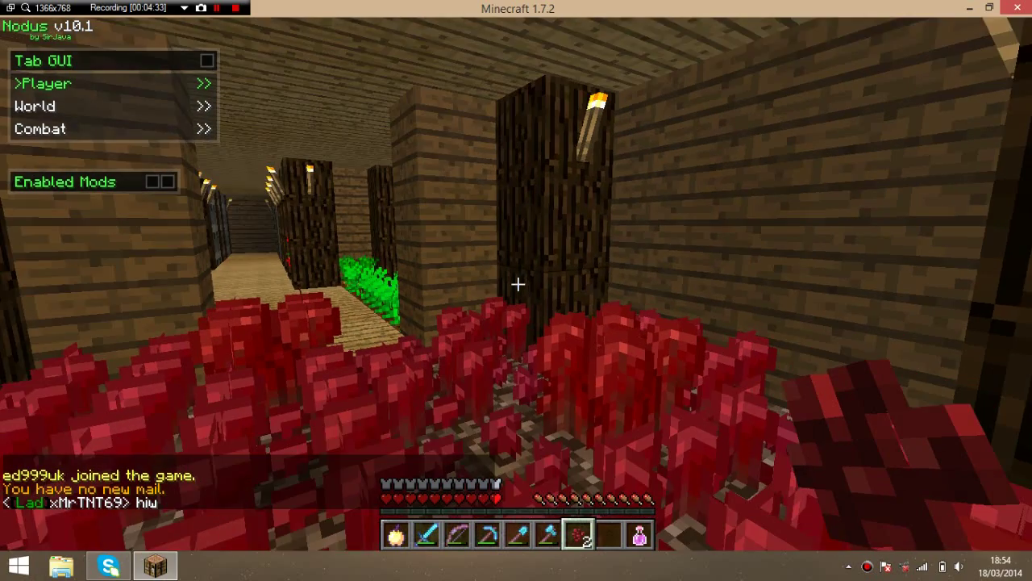
Expand and collapse the World group in the Nodus client manager, unpin the Enabled Mods panel, and return to the game.
{"action": "key", "text": "grave"}
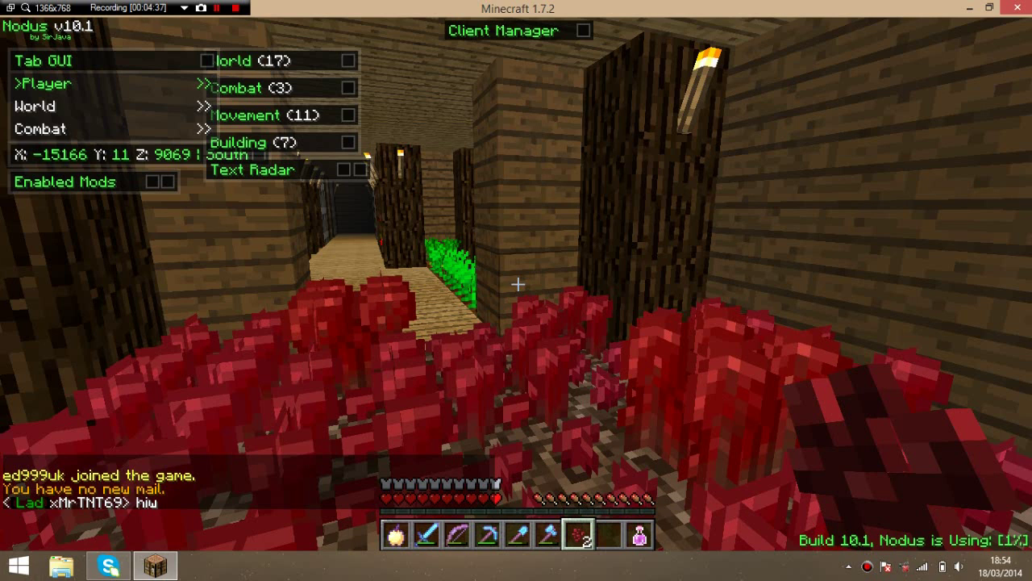
{"action": "left_click", "coordinate": [348, 60]}
{"action": "left_click", "coordinate": [349, 61]}
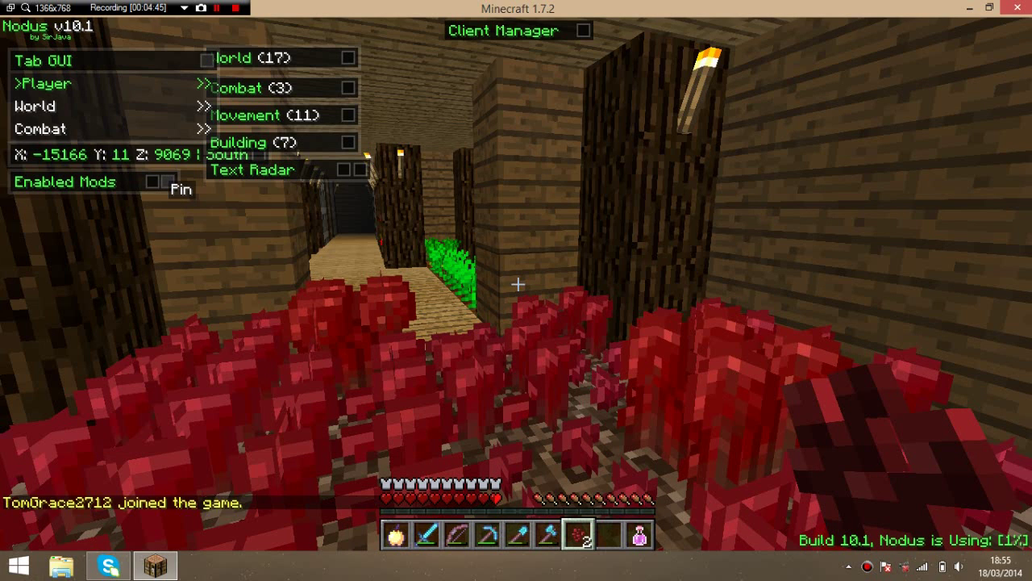
{"action": "left_click", "coordinate": [167, 182]}
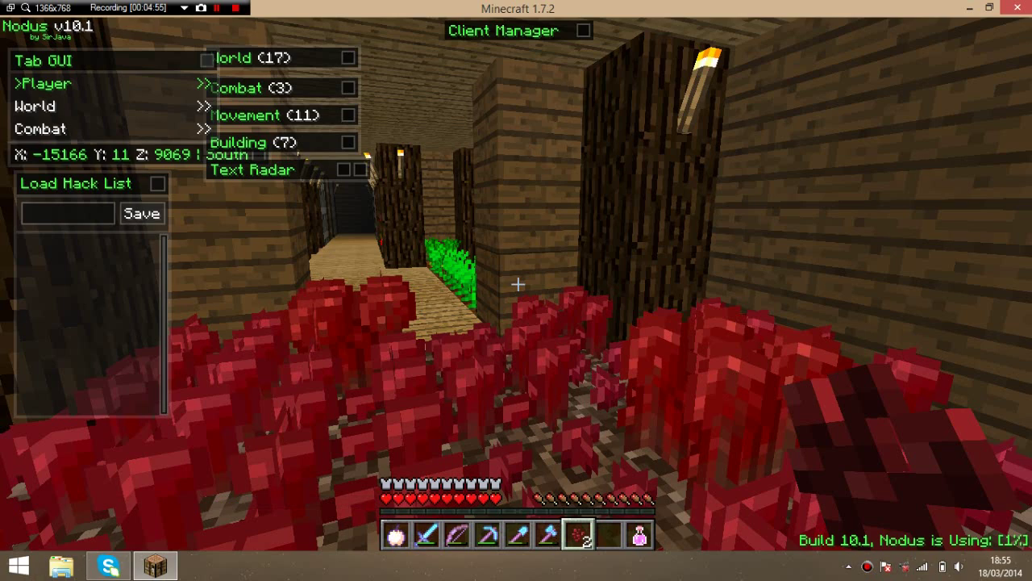
{"action": "key", "text": "Escape"}
Walk out of the nether wart patch while browsing the World mods in the Tab GUI down to ESP, and close the list.
{"action": "key", "text": "w"}
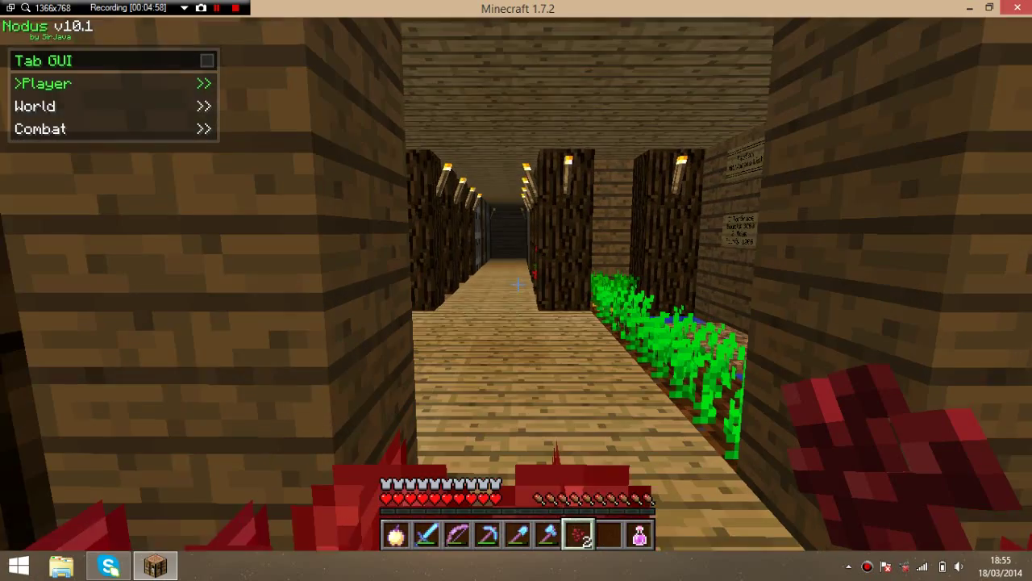
{"action": "key", "text": "Down"}
{"action": "key", "text": "Right"}
{"action": "key", "text": "Down"}
{"action": "key", "text": "Down"}
{"action": "key", "text": "Down"}
{"action": "key", "text": "Down"}
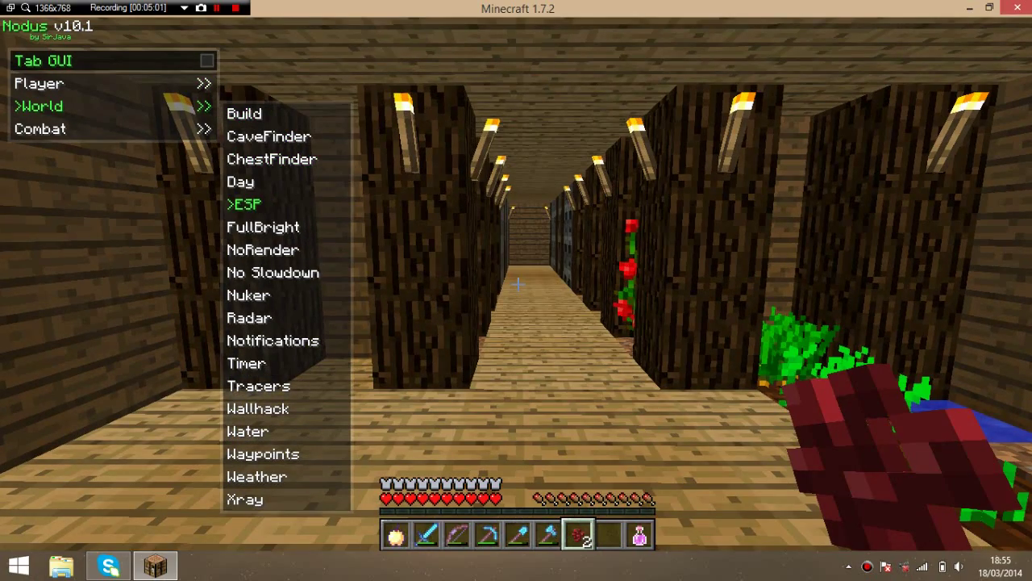
{"action": "key", "text": "w"}
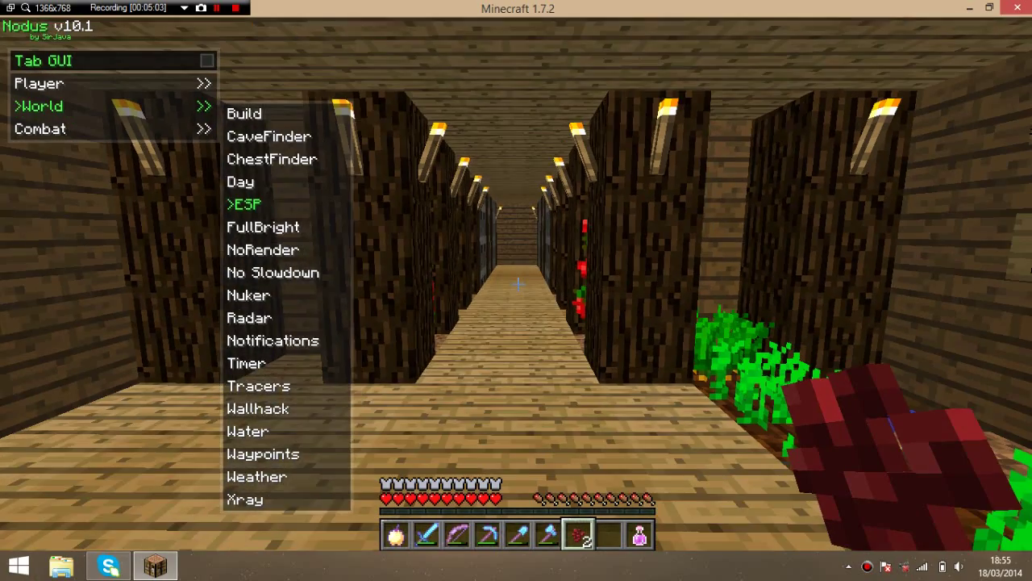
{"action": "key", "text": "Left"}
Walk down the torch-lit corridor past the log pillars and rose bushes and enter the chest storage room.
{"action": "key", "text": "w"}
{"action": "key", "text": "a"}
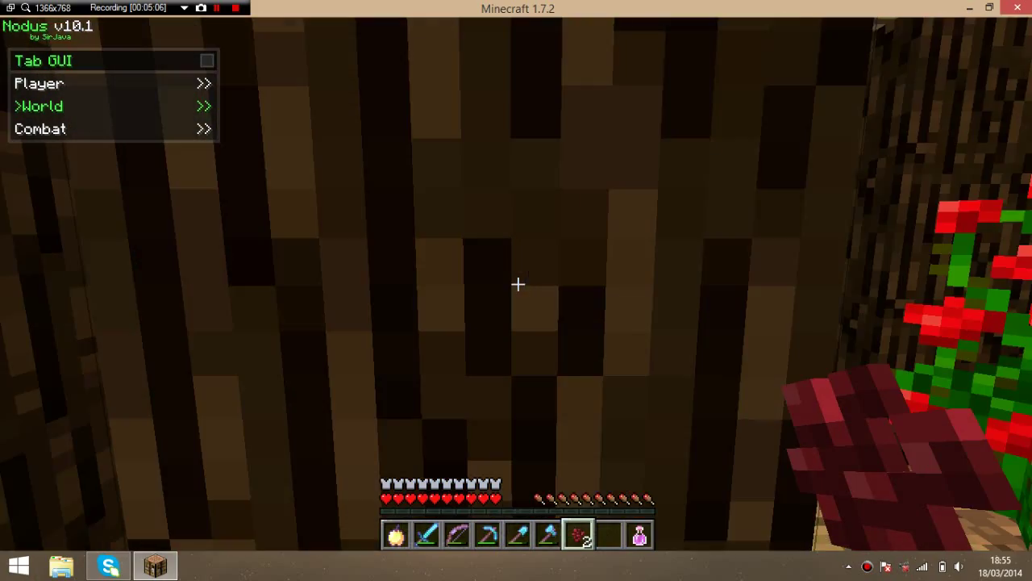
{"action": "key", "text": "d"}
{"action": "key", "text": "d"}
{"action": "key", "text": "a"}
{"action": "key", "text": "w"}
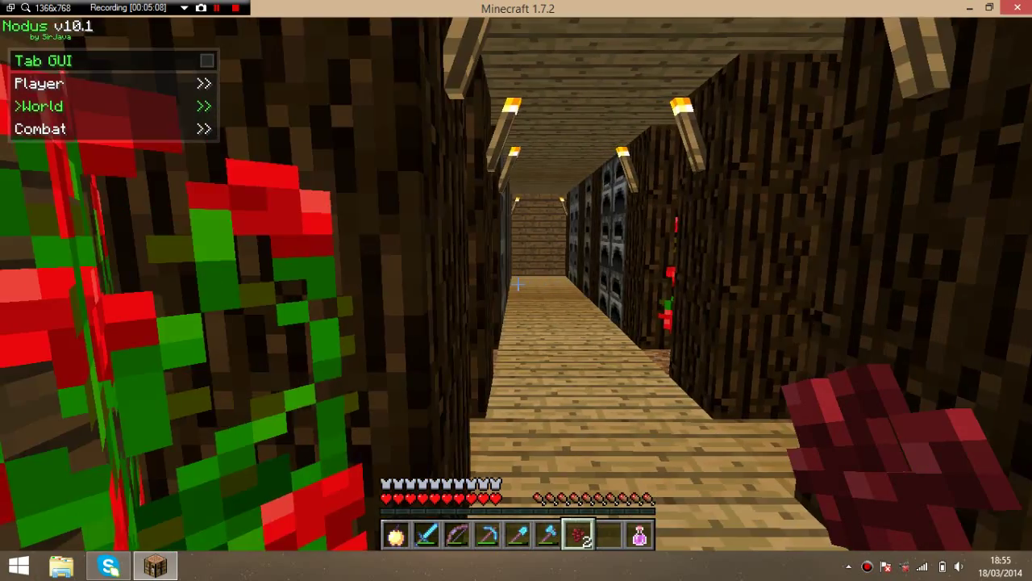
{"action": "key", "text": "d"}
{"action": "key", "text": "w"}
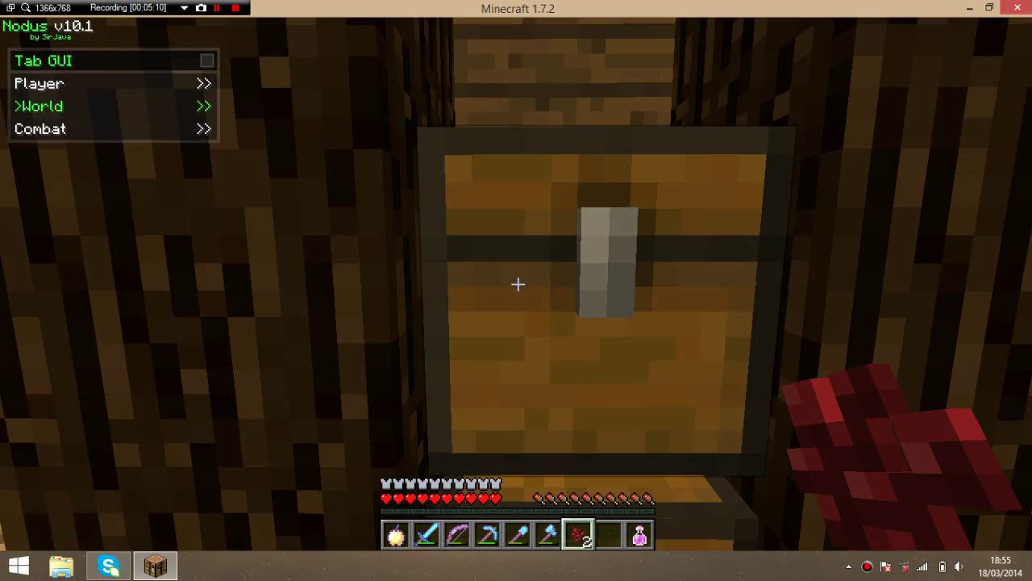
{"action": "key", "text": "a"}
{"action": "key", "text": "w"}
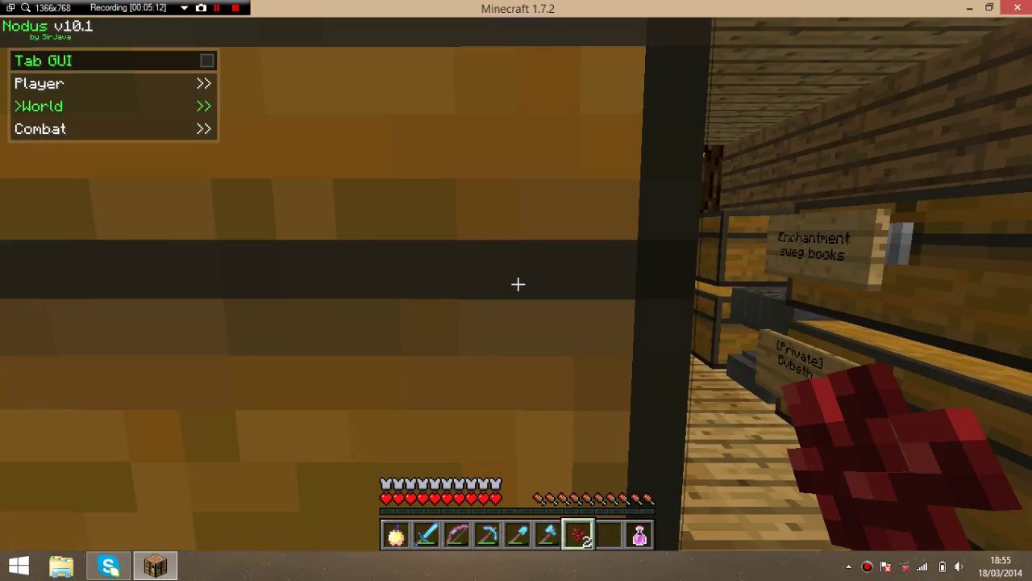
Back up and sidestep around the chests beside the enchanting table to look over the labelled storage room.
{"action": "mouse_move", "coordinate": [518, 284]}
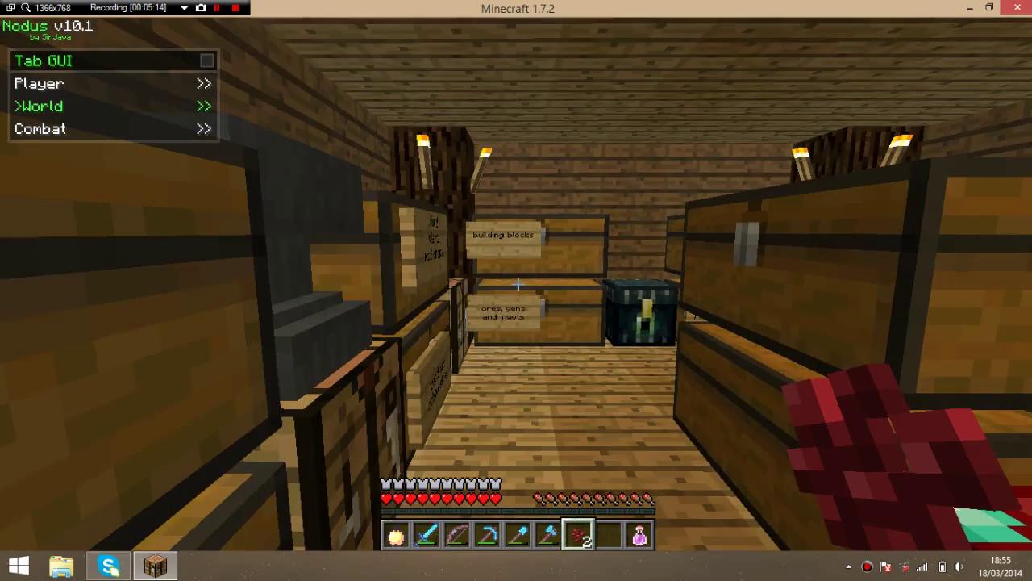
{"action": "key", "text": "s"}
{"action": "key", "text": "d"}
{"action": "key", "text": "w"}
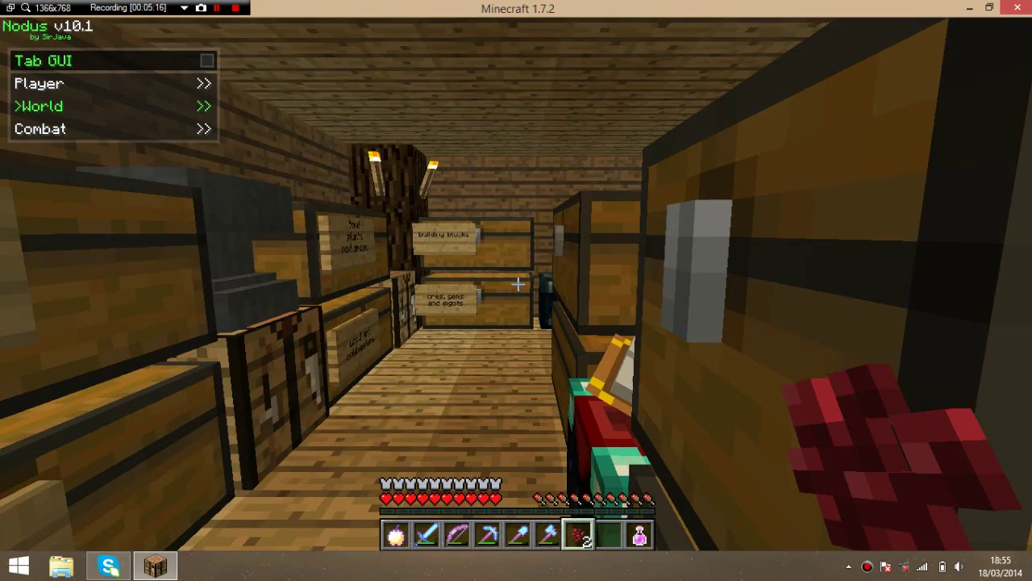
{"action": "key", "text": "s"}
{"action": "key", "text": "d"}
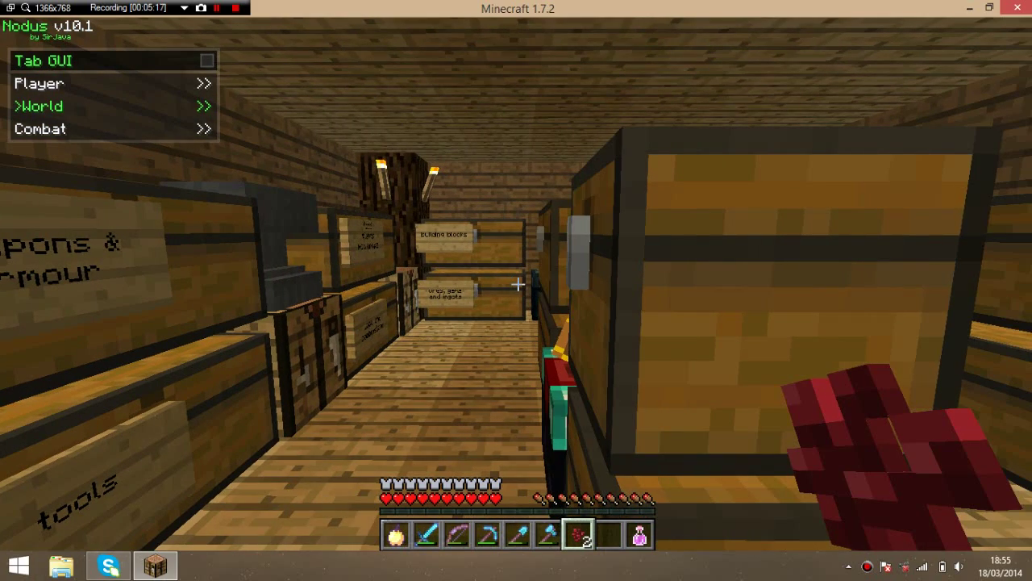